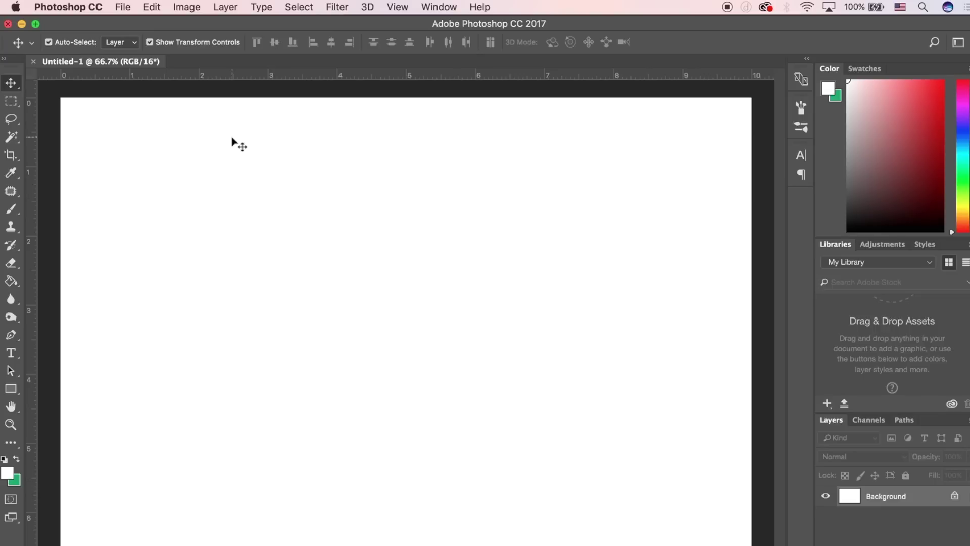
# Step: Browse the Window > Workspace options such as Graphic and Web, leaving the workspace unchanged
pyautogui.click(424, 6)
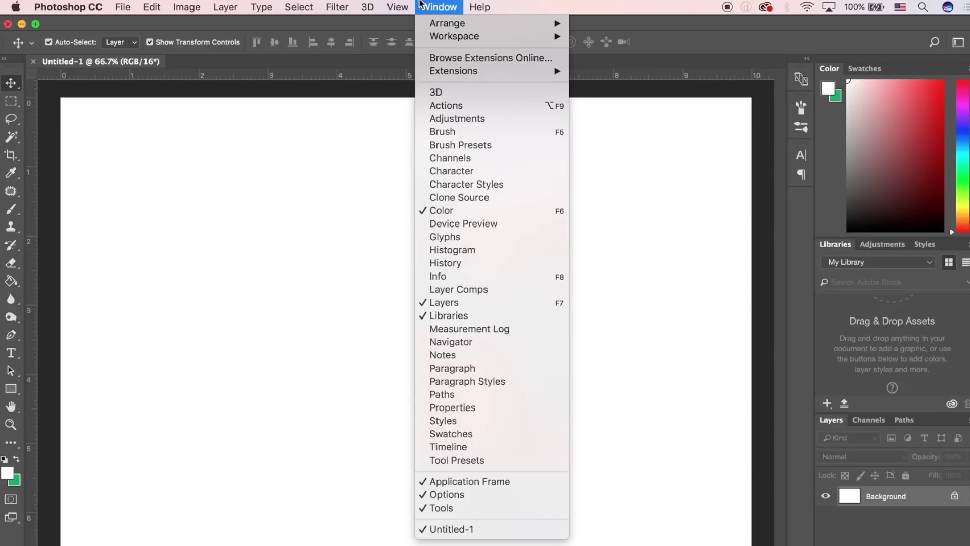
pyautogui.moveTo(450, 38)
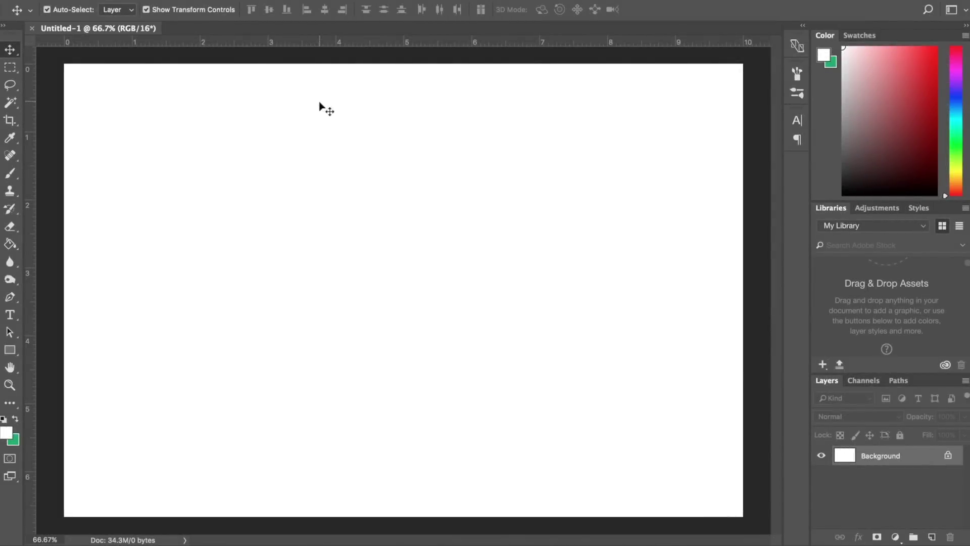
# Step: Select the Spot Healing Brush and view the other healing tools in its flyout
pyautogui.click(10, 157)
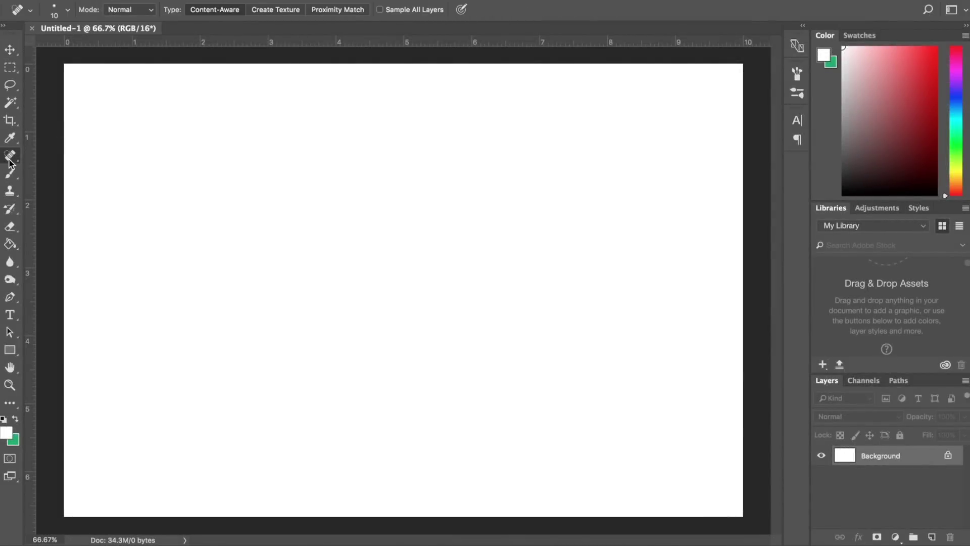
pyautogui.rightClick(9, 159)
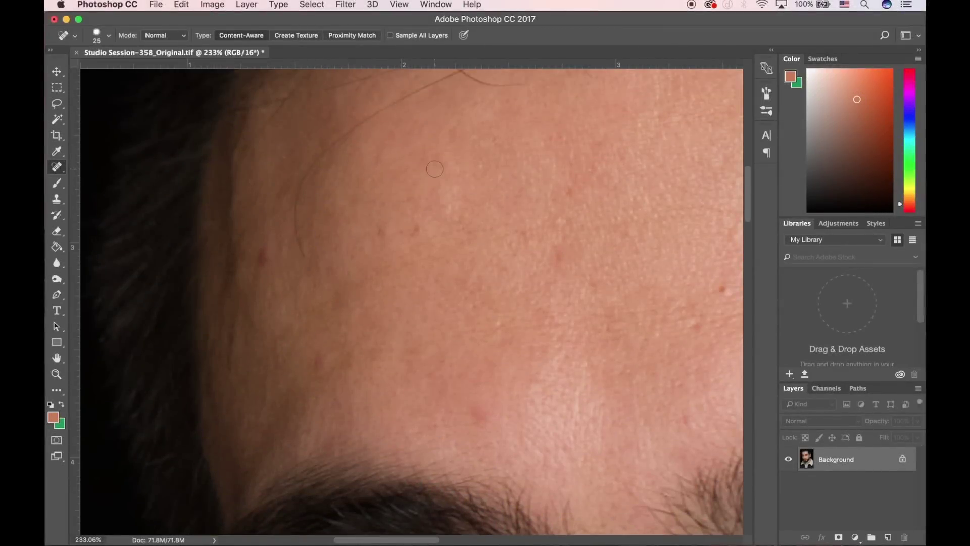
# Step: Heal the dark spot on the cheek beside the nose
pyautogui.hscroll(5, 434, 169)
pyautogui.scroll(-1, 434, 169)
pyautogui.scroll(-12, 434, 169)
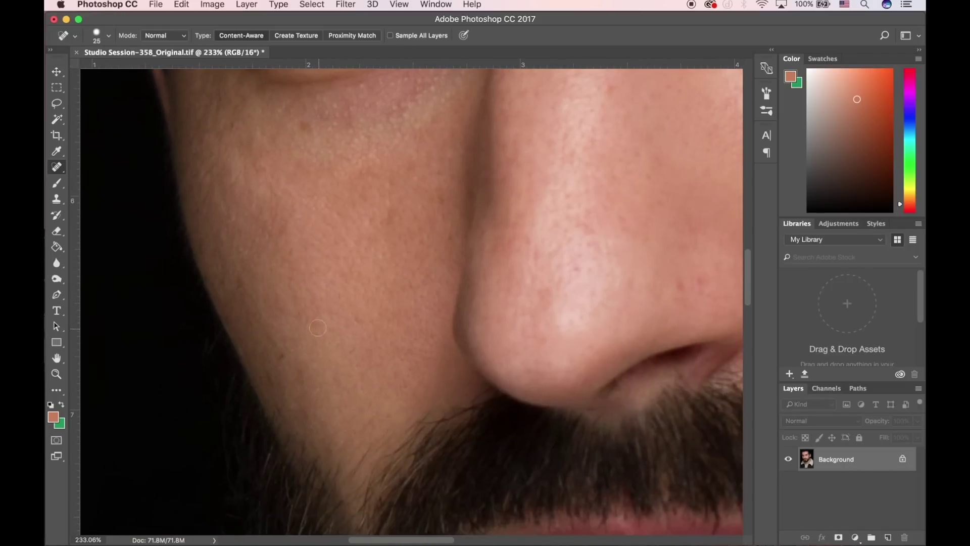
pyautogui.scroll(-2, 318, 327)
pyautogui.scroll(3, 318, 328)
pyautogui.click(231, 300)
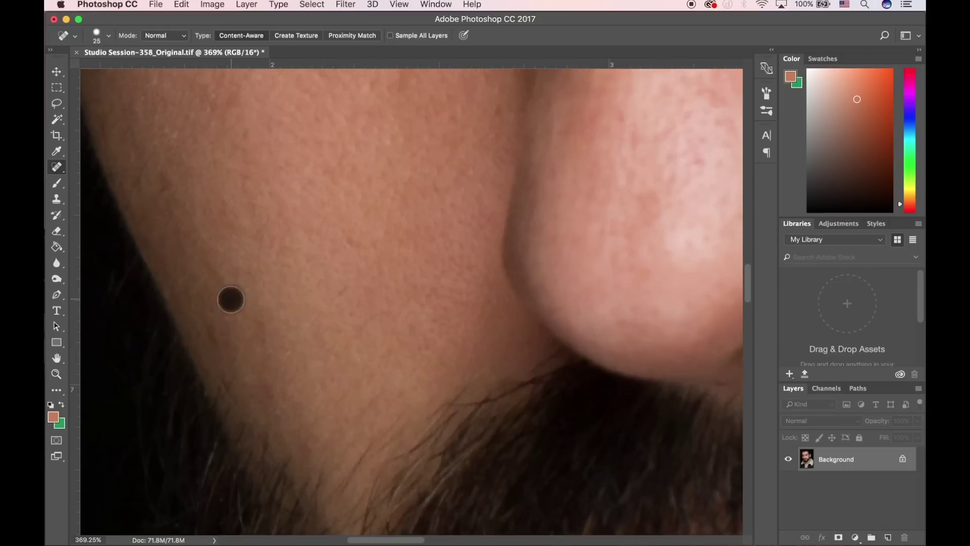
pyautogui.scroll(-10, 419, 325)
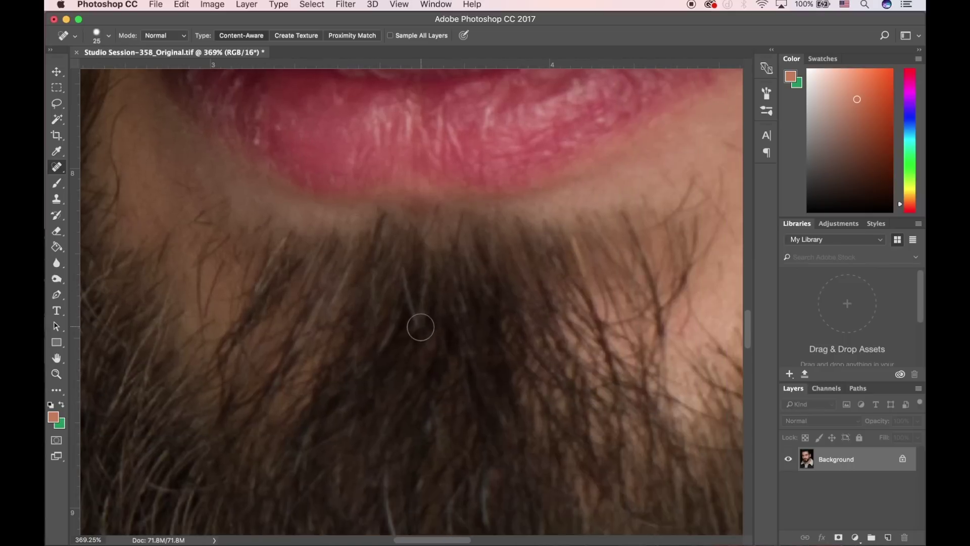
pyautogui.scroll(3, 420, 327)
# Step: Shrink the brush to size 8 and heal the small spots around the lower lip
pyautogui.press('[')
pyautogui.press('[')
pyautogui.press('[')
pyautogui.press('[')
pyautogui.press('[')
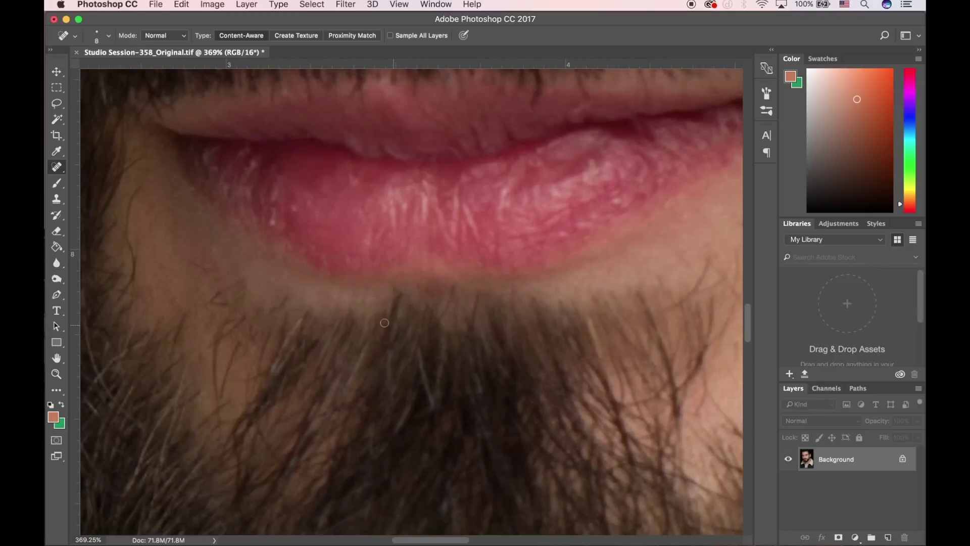
pyautogui.click(293, 204)
pyautogui.click(311, 200)
pyautogui.hscroll(10, 463, 228)
pyautogui.scroll(-2, 463, 228)
pyautogui.scroll(15, 463, 228)
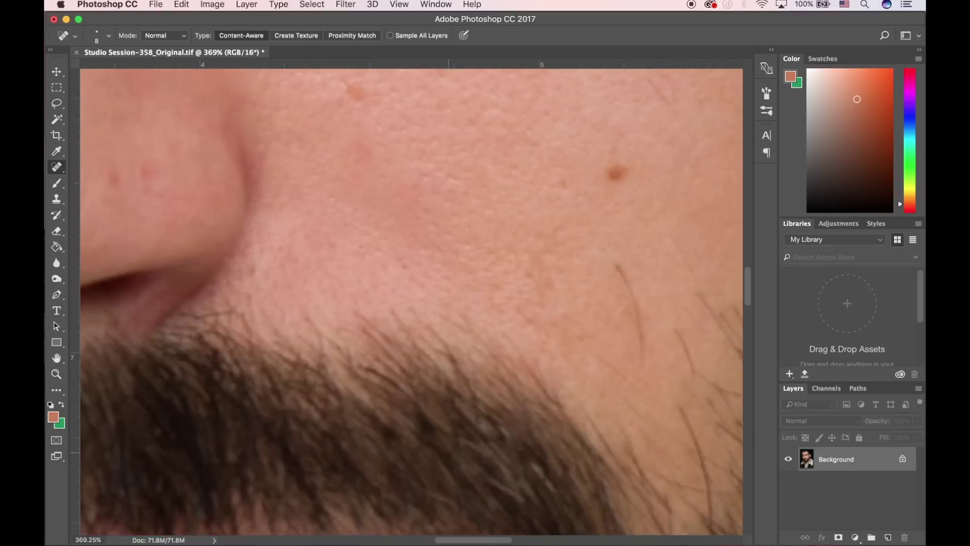
pyautogui.hscroll(8, 463, 228)
pyautogui.hscroll(5, 463, 228)
pyautogui.scroll(5, 464, 228)
pyautogui.hscroll(-5, 463, 228)
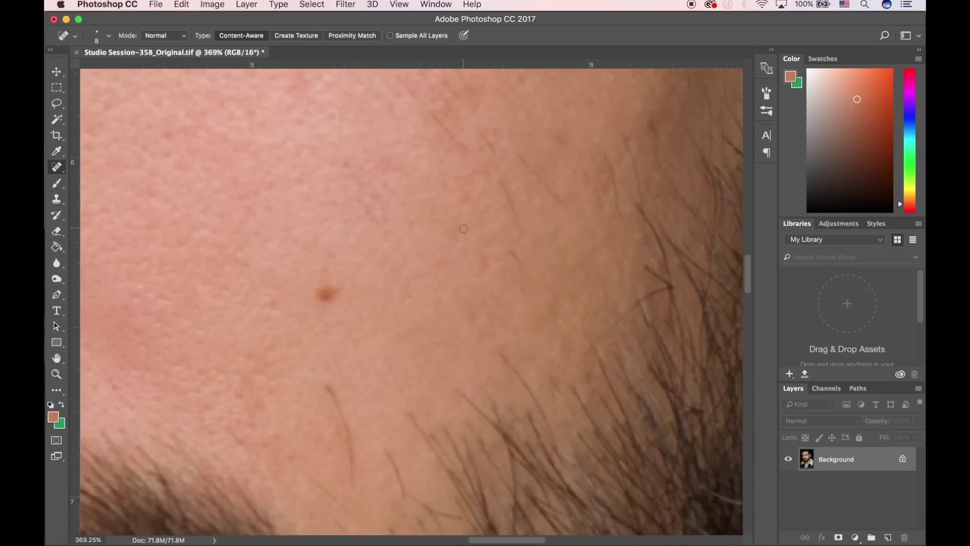
pyautogui.scroll(-3, 463, 228)
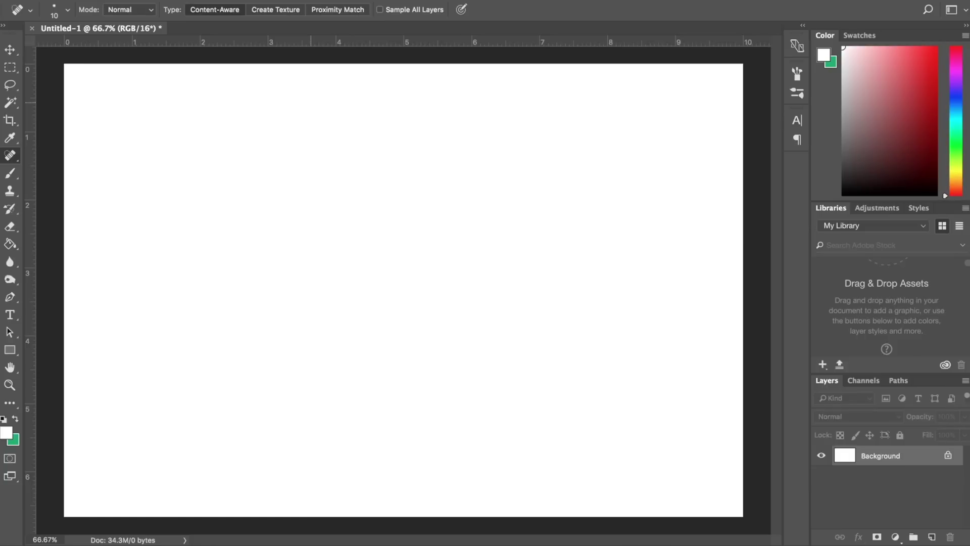
# Step: Show the healing tool choices over the 2C4A8198.tif nose close-up
pyautogui.click(11, 156)
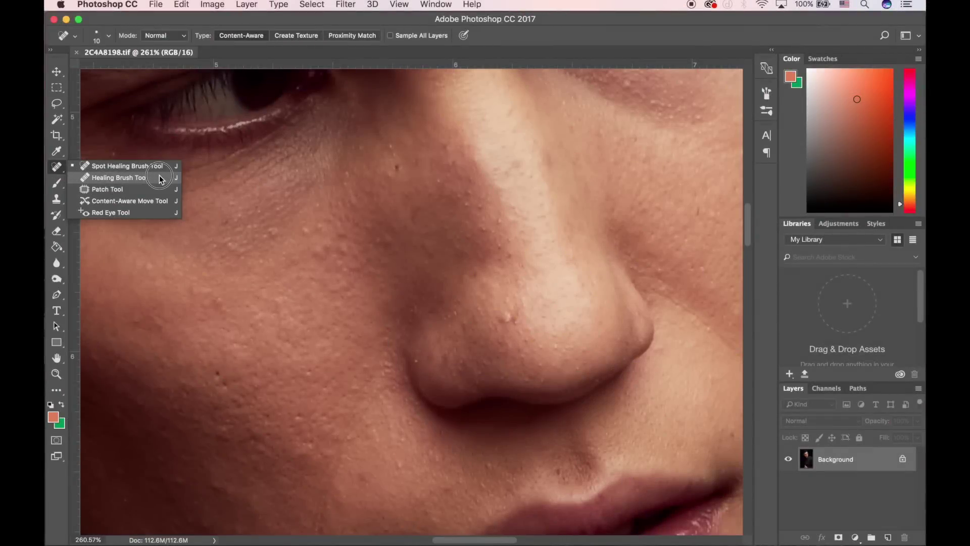
# Step: With the Healing Brush, fix the nose-bridge spot, then paint sampled cheek skin along the nose
pyautogui.click(159, 179)
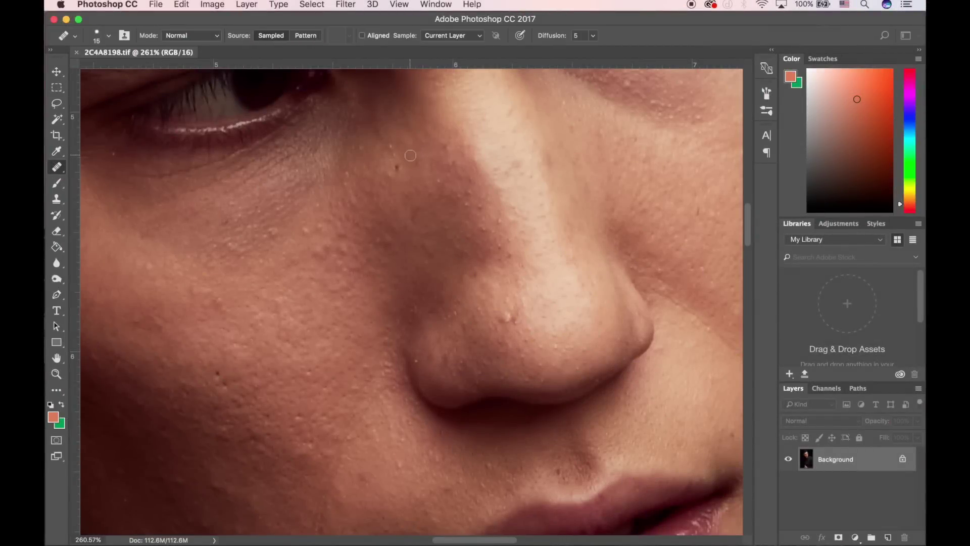
pyautogui.click(392, 168)
pyautogui.keyDown('alt'); pyautogui.click(442, 210); pyautogui.keyUp('alt')
pyautogui.click(467, 205)
pyautogui.moveTo(468, 205)
pyautogui.mouseDown()
pyautogui.moveTo(452, 196)
pyautogui.moveTo(477, 190)
pyautogui.moveTo(457, 180)
pyautogui.mouseUp()
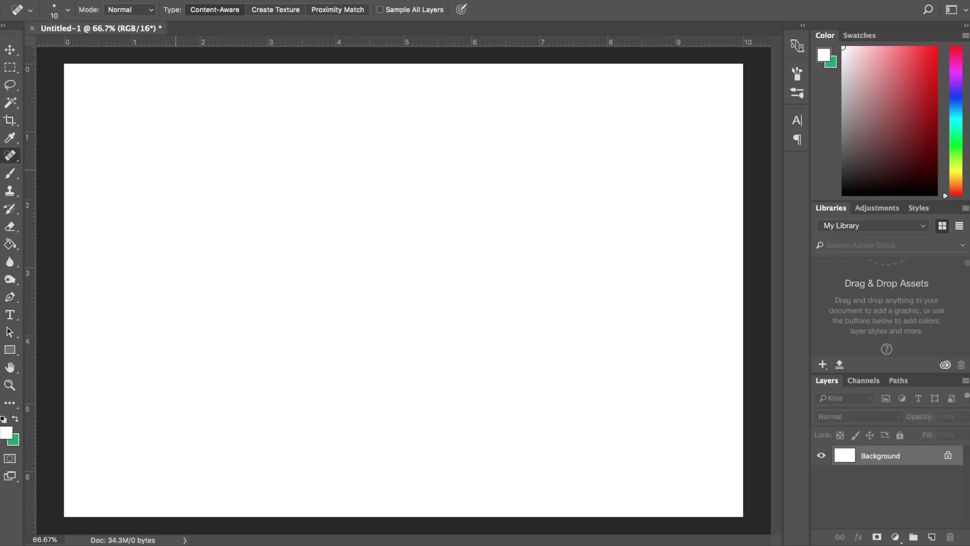
# Step: Switch to the Patch Tool and loop around the raised blemish below the eye
pyautogui.click(10, 155)
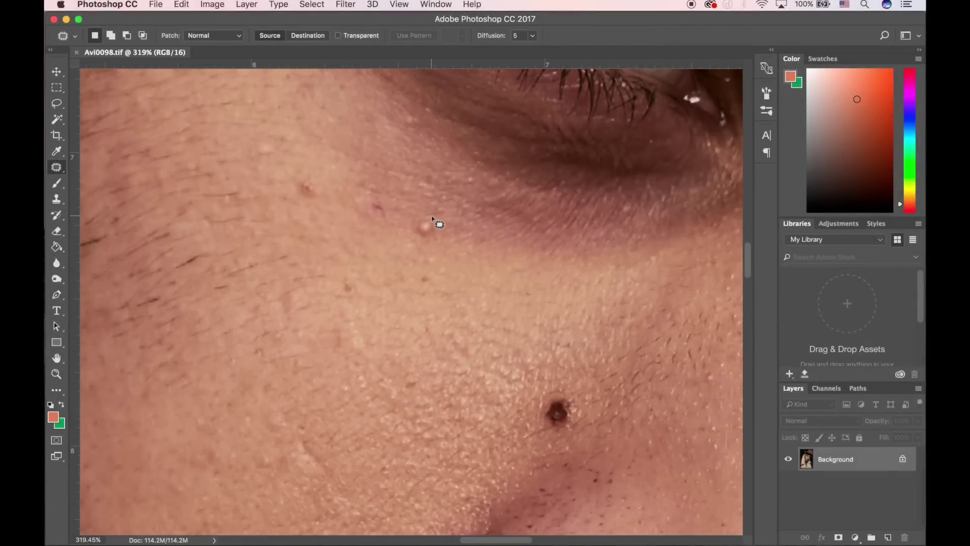
pyautogui.moveTo(432, 217)
pyautogui.mouseDown()
pyautogui.moveTo(409, 239)
pyautogui.moveTo(437, 247)
pyautogui.moveTo(440, 229)
pyautogui.moveTo(425, 230)
pyautogui.moveTo(453, 257)
pyautogui.mouseUp()
# Step: Deselect the applied patch, then outline and patch bumps on the upper-left and further right
pyautogui.hotkey('ctrl', 'd')
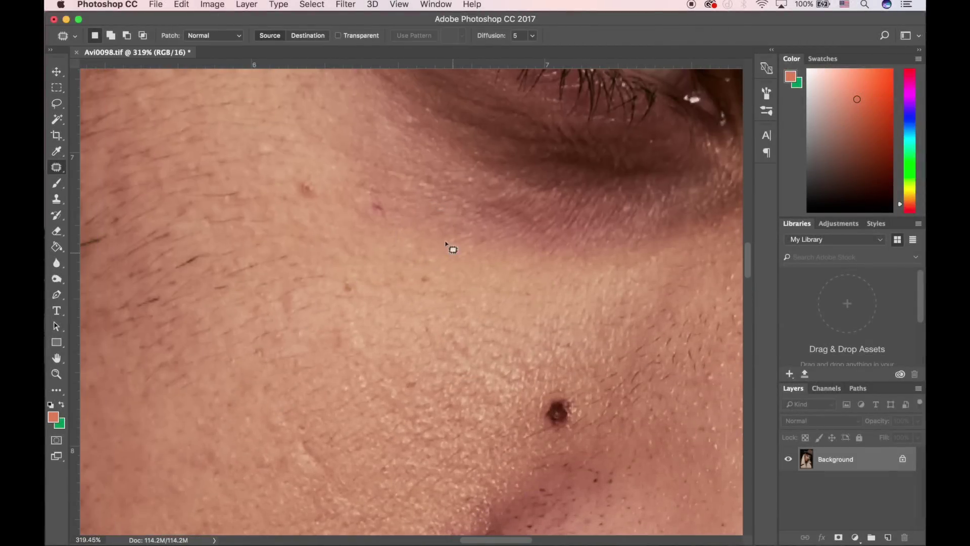
pyautogui.moveTo(305, 173)
pyautogui.mouseDown()
pyautogui.moveTo(294, 194)
pyautogui.moveTo(304, 209)
pyautogui.moveTo(327, 207)
pyautogui.moveTo(336, 156)
pyautogui.mouseUp()
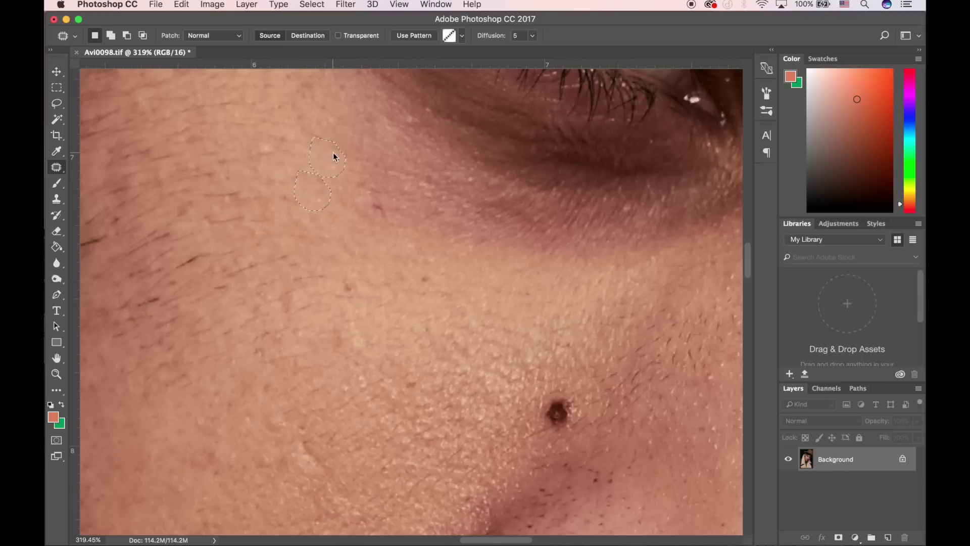
pyautogui.hotkey('ctrl', 'd')
pyautogui.moveTo(398, 196)
pyautogui.mouseDown()
pyautogui.moveTo(352, 224)
pyautogui.moveTo(403, 217)
pyautogui.mouseUp()
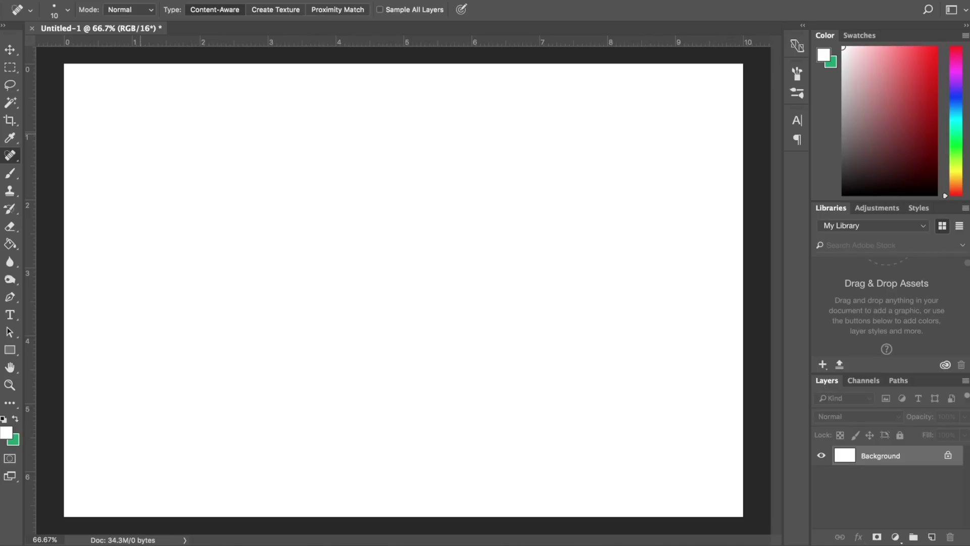
# Step: Pick the Content-Aware Move Tool from the healing tools flyout
pyautogui.moveTo(15, 163)
pyautogui.mouseDown()
pyautogui.moveTo(81, 167)
pyautogui.moveTo(76, 180)
pyautogui.moveTo(134, 193)
pyautogui.mouseUp()
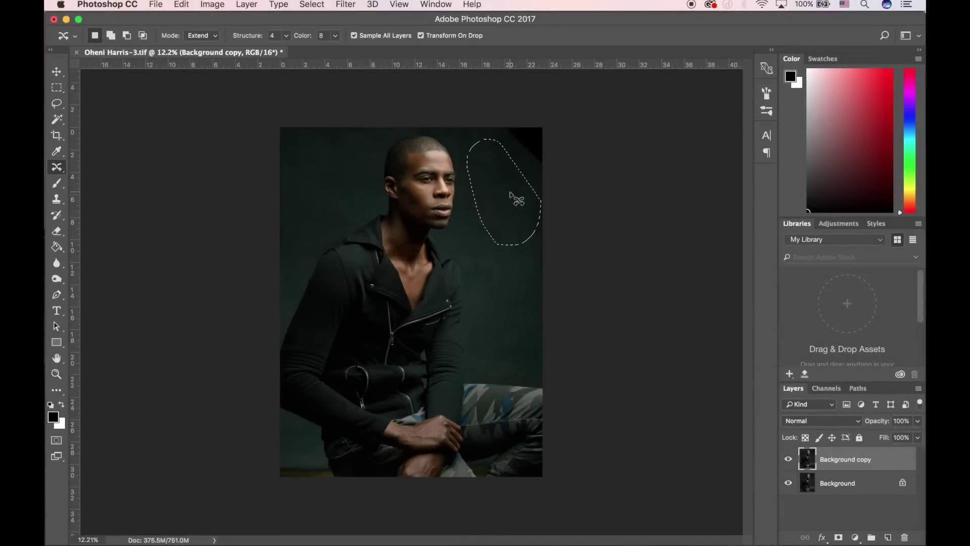
# Step: Move the backdrop selection up-right, scale it up, commit, and deselect
pyautogui.moveTo(511, 195); pyautogui.dragTo(534, 149)
pyautogui.moveTo(563, 196); pyautogui.dragTo(677, 255)
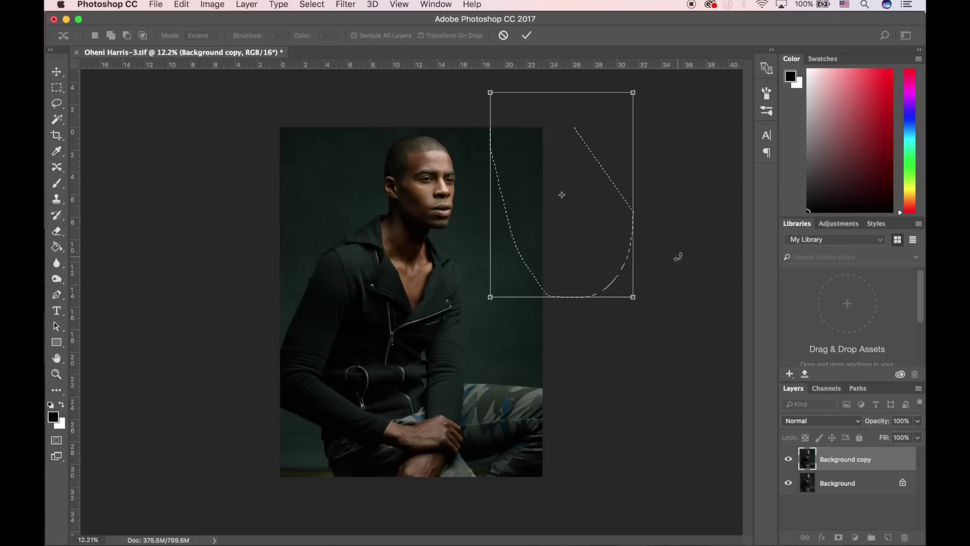
pyautogui.press('Return')
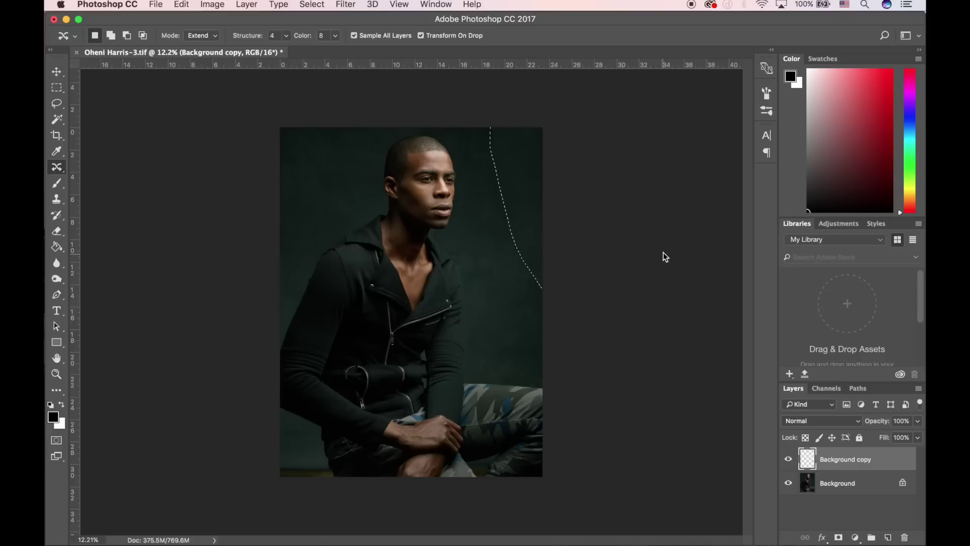
pyautogui.click(663, 252)
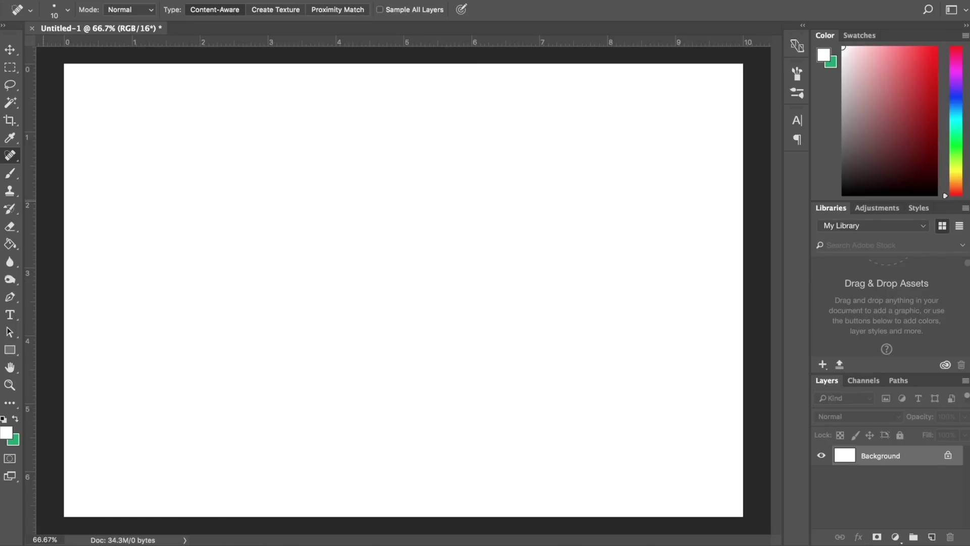
# Step: Show the Clone Stamp tool choices ahead of working on Avi0190-Exposure.tiff
pyautogui.click(10, 194)
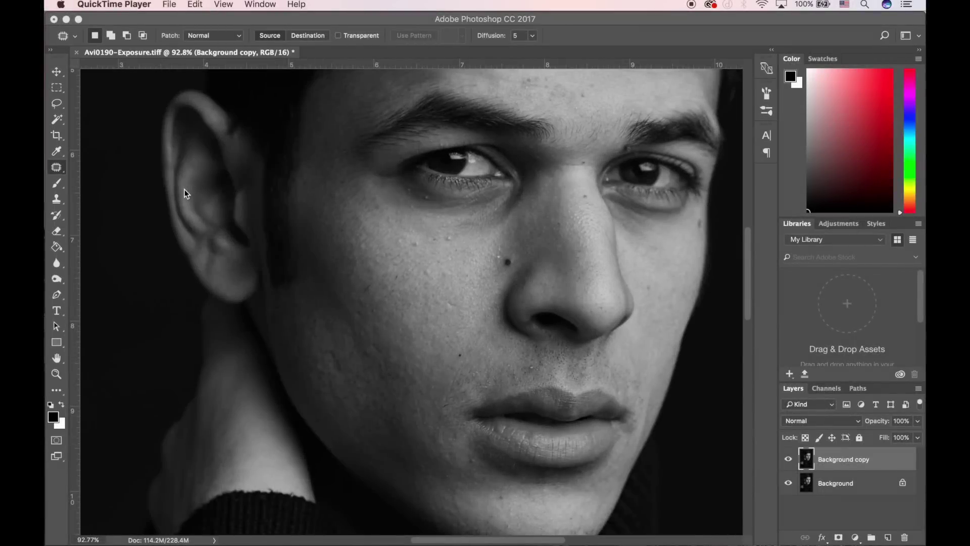
# Step: Clone Stamp in Lighten mode, sampling the cheek to smooth the cheek skin
pyautogui.click(57, 198)
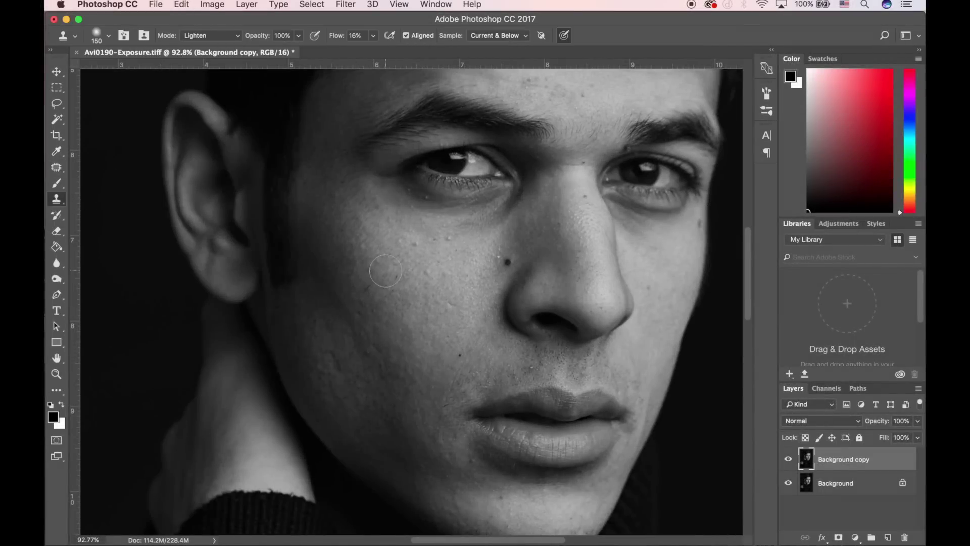
pyautogui.click(234, 37)
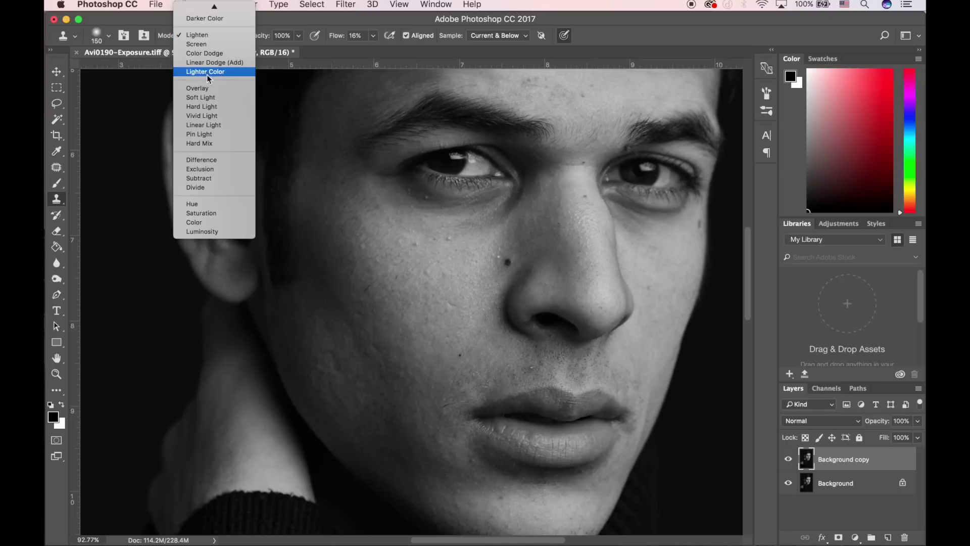
pyautogui.click(215, 35)
pyautogui.scroll(5, 411, 304)
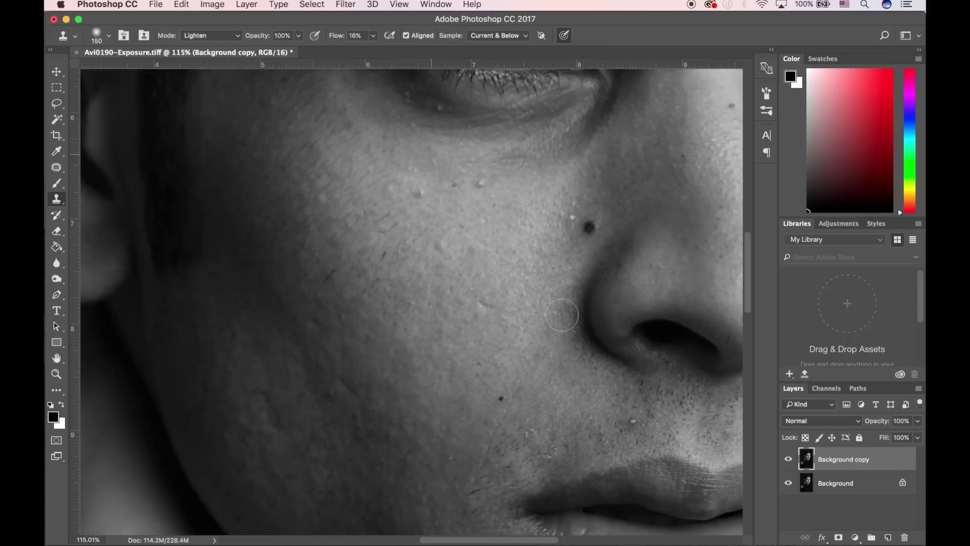
pyautogui.keyDown('alt'); pyautogui.click(472, 224); pyautogui.keyUp('alt')
pyautogui.moveTo(447, 257)
pyautogui.mouseDown()
pyautogui.moveTo(438, 239)
pyautogui.moveTo(472, 217)
pyautogui.moveTo(490, 249)
pyautogui.mouseUp()
# Step: Shrink the clone brush to 80, raise flow to 62%, and clone away the mole beside the nose
pyautogui.press('[')
pyautogui.press('[')
pyautogui.press('[')
pyautogui.press('[')
pyautogui.hscroll(3, 487, 244)
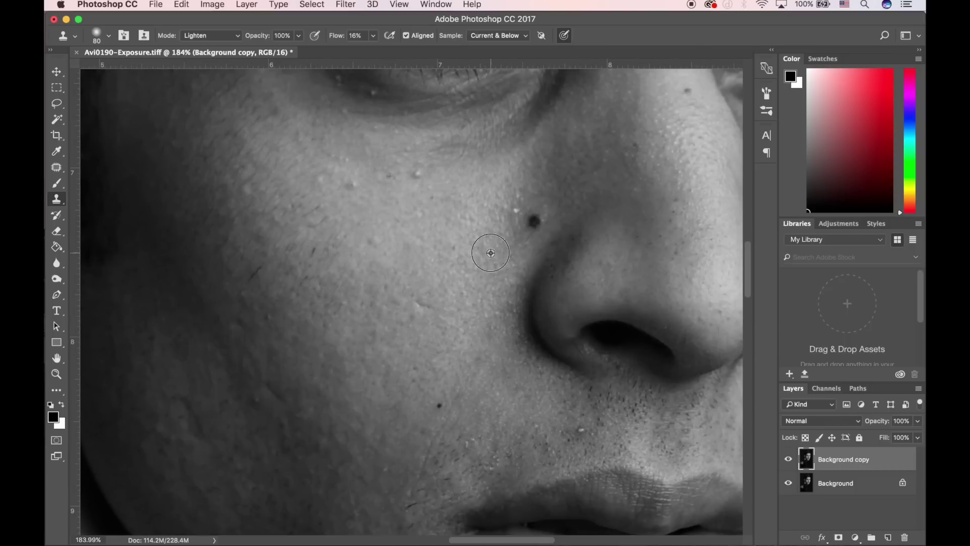
pyautogui.moveTo(372, 36)
pyautogui.mouseDown()
pyautogui.moveTo(400, 53)
pyautogui.moveTo(424, 53)
pyautogui.mouseUp()
pyautogui.click(531, 220)
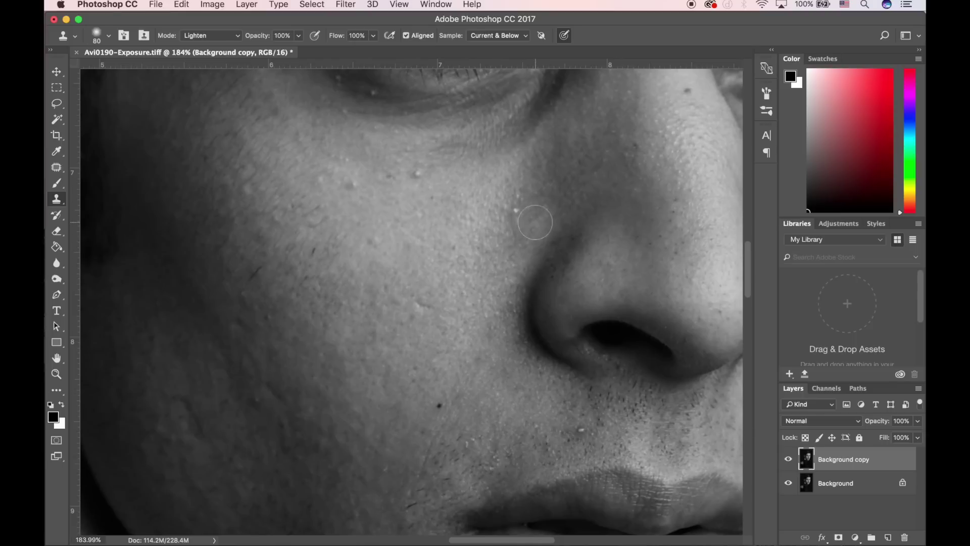
# Step: Set the Clone Stamp flow to 50% and its blend mode to Darken
pyautogui.moveTo(372, 35); pyautogui.dragTo(349, 50)
pyautogui.click(218, 36)
pyautogui.click(202, 42)
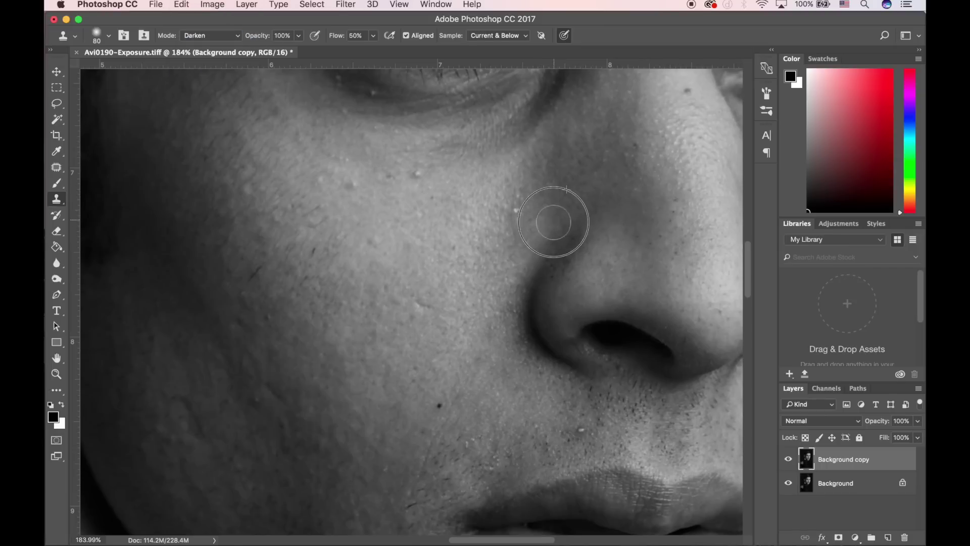